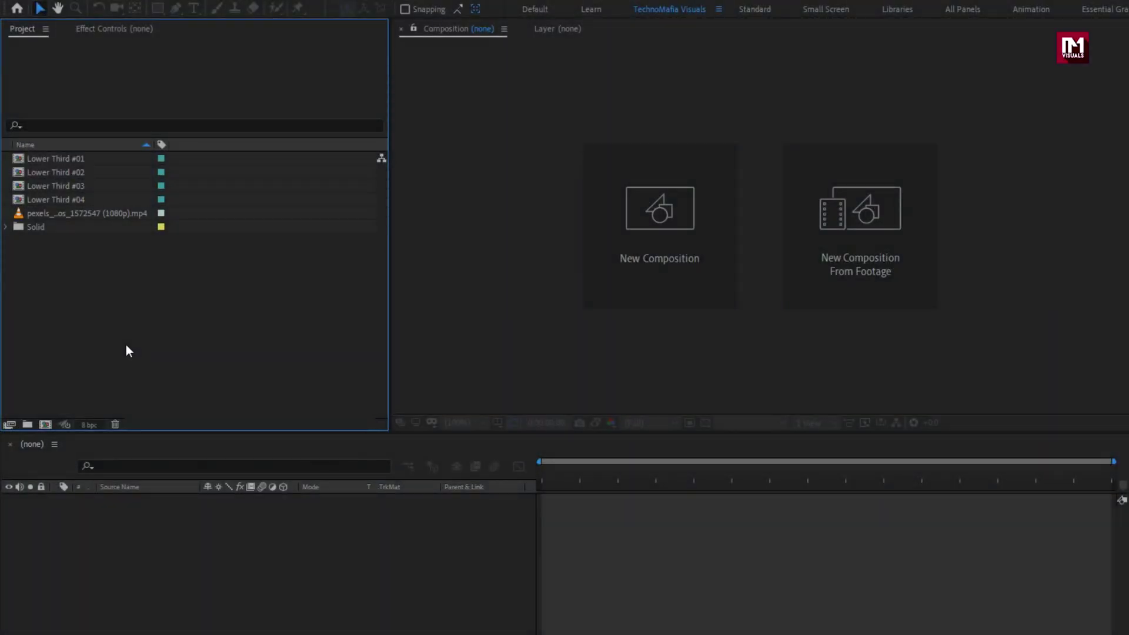
Preview the desert road footage and Lower Third #01–#04 comps in the Project panel
left_click(85, 215)
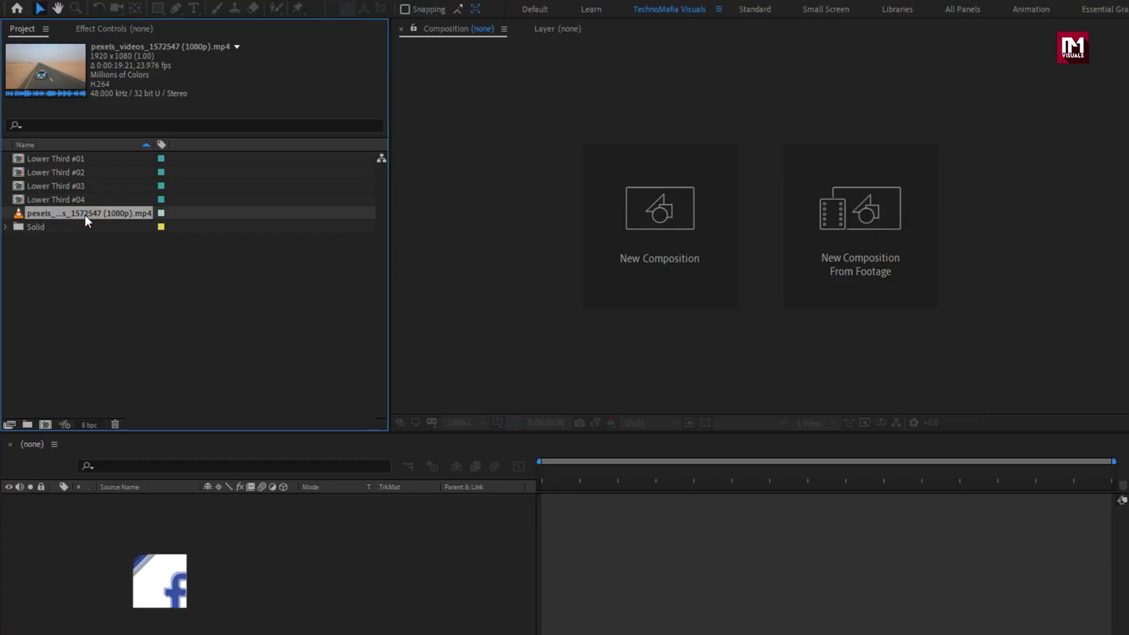
left_click(56, 158)
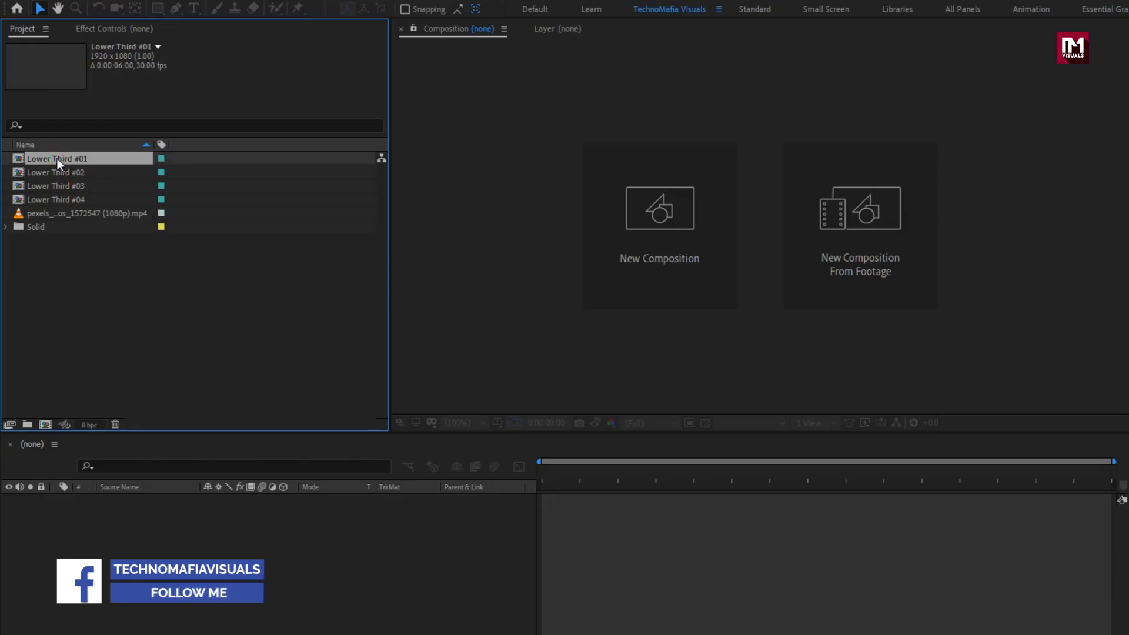
left_click(62, 173)
left_click(61, 185)
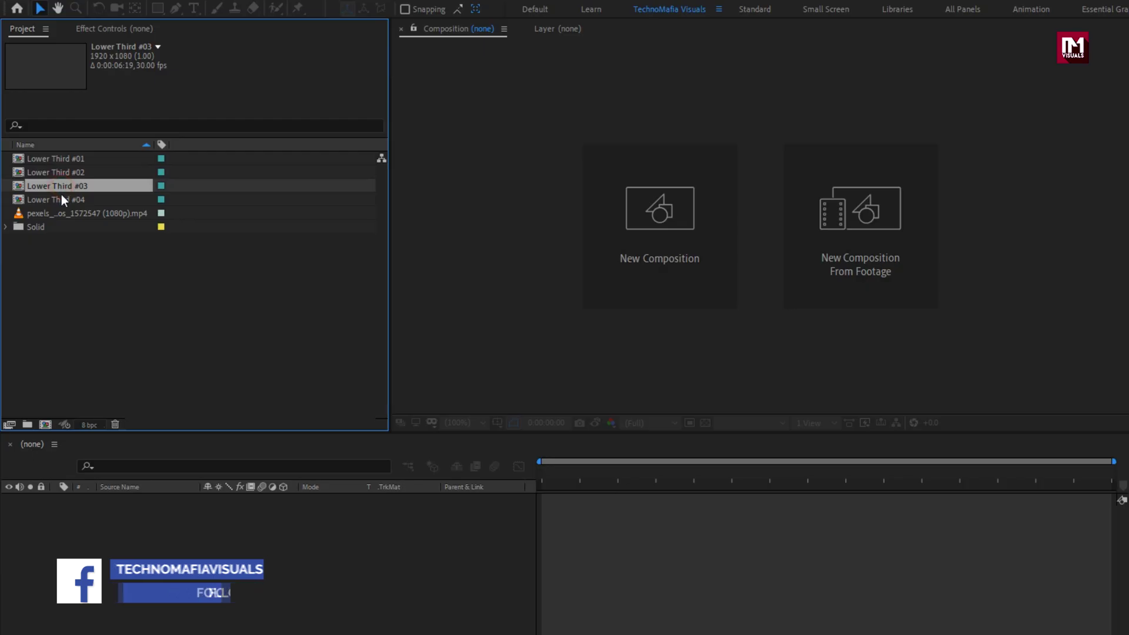
left_click(62, 200)
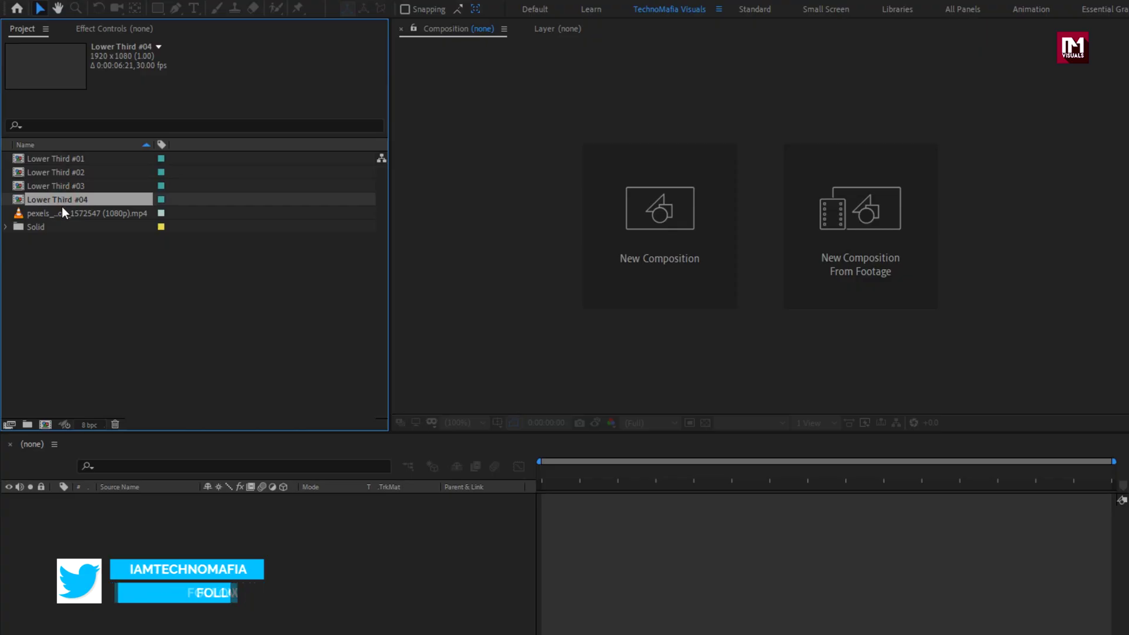
Create a composition named 'tracking' at 1080p, 30 fps, 0:00:06:00 duration
left_click(597, 256)
type("tracking")
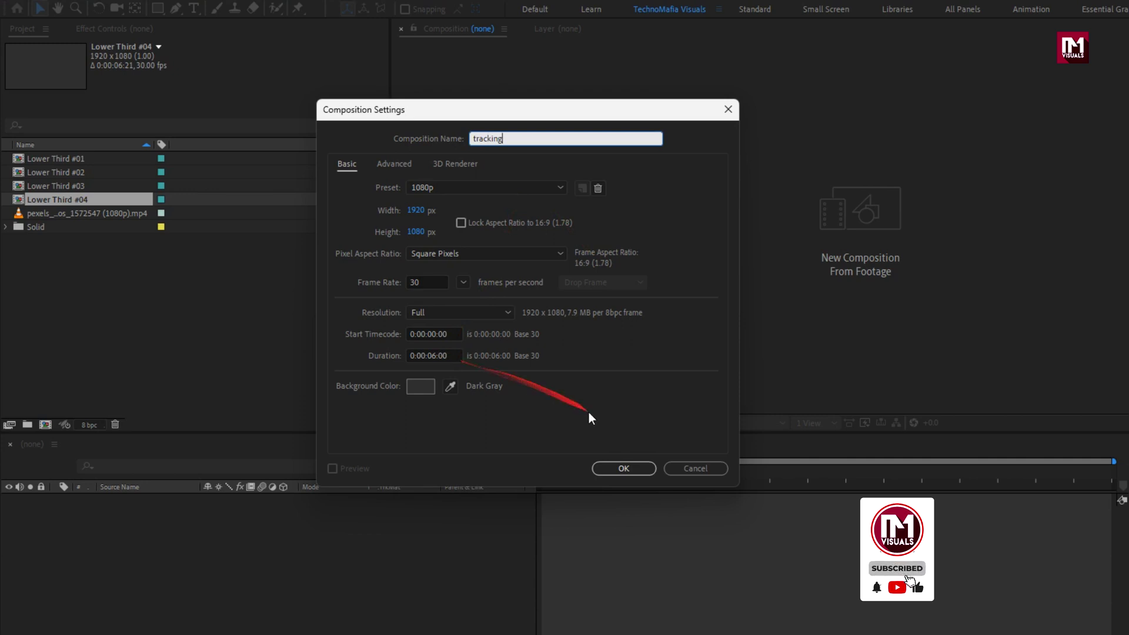
left_click(609, 468)
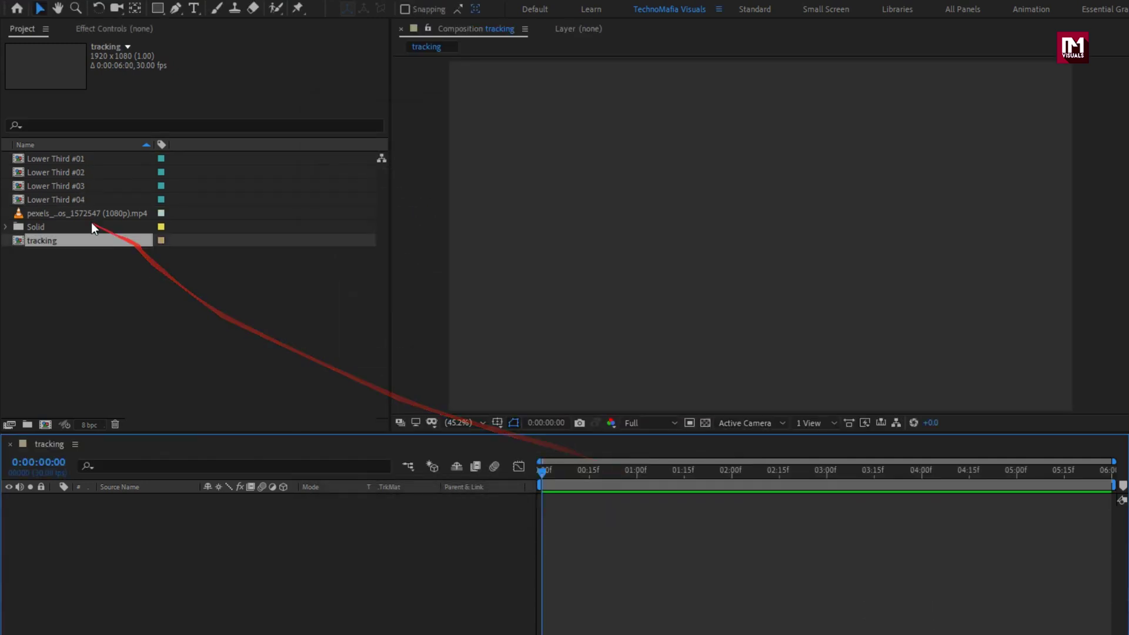
left_click(84, 213)
Add the pexels desert road clip as layer 1 and scrub through it, returning to the start
left_click_drag(80, 214, 232, 523)
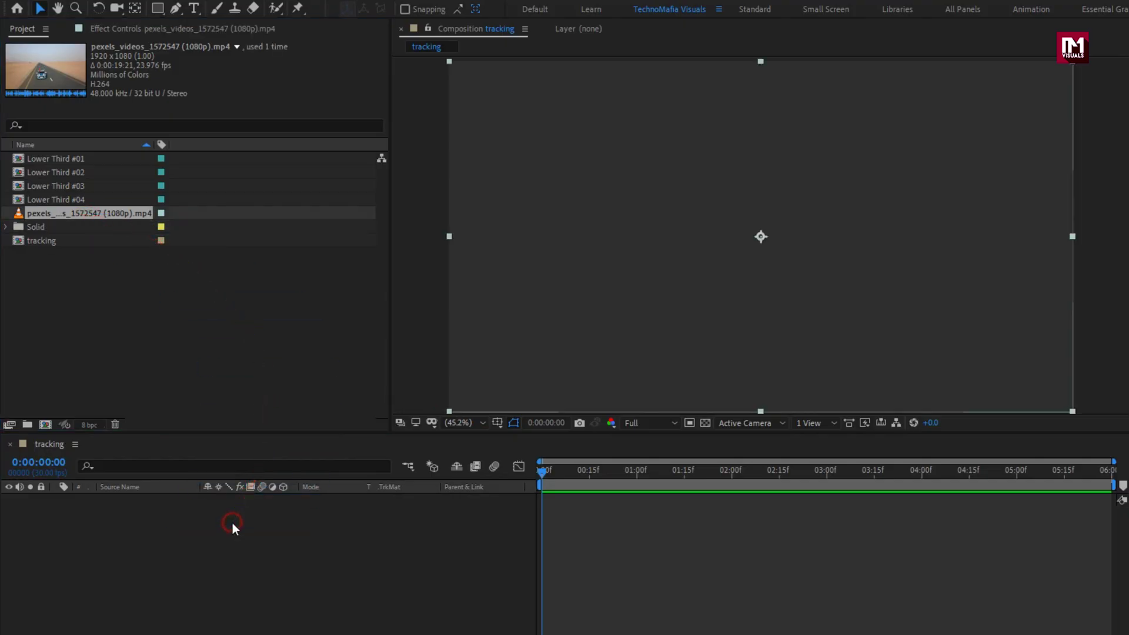
left_click_drag(542, 472, 649, 477)
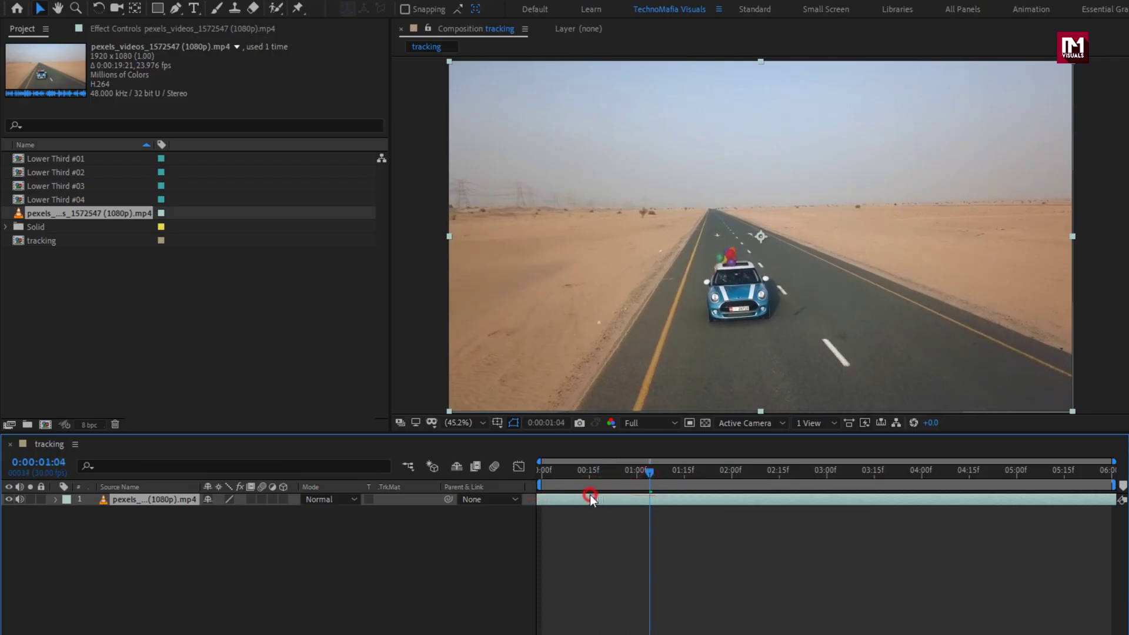
mouse_move(542, 471)
left_mouse_down()
mouse_move(1086, 481)
mouse_move(541, 472)
left_mouse_up()
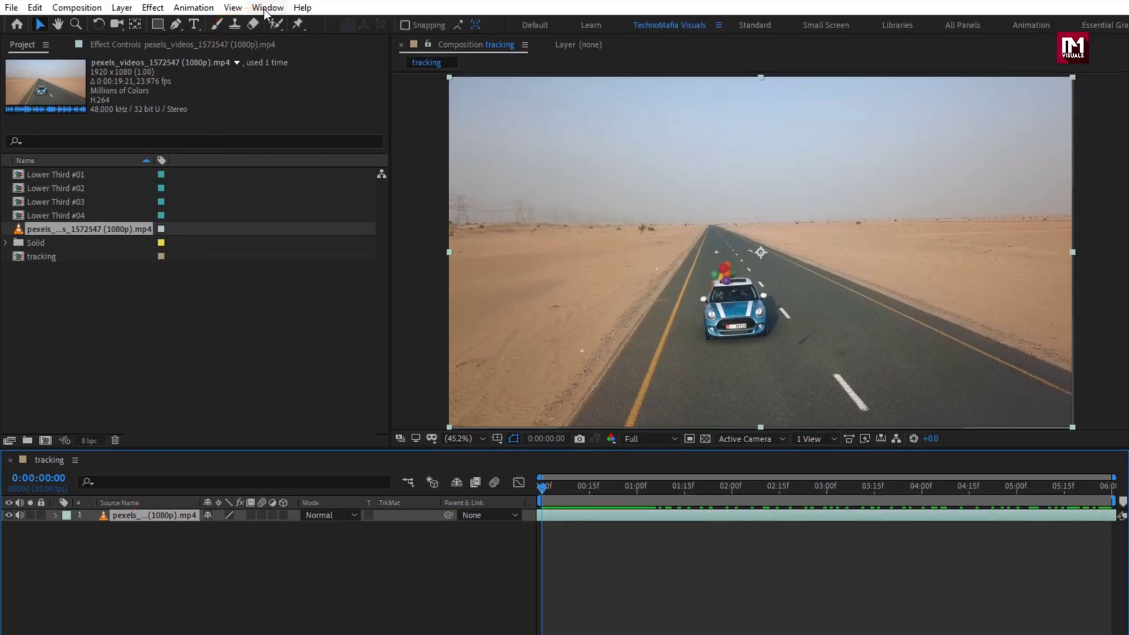
left_click(266, 8)
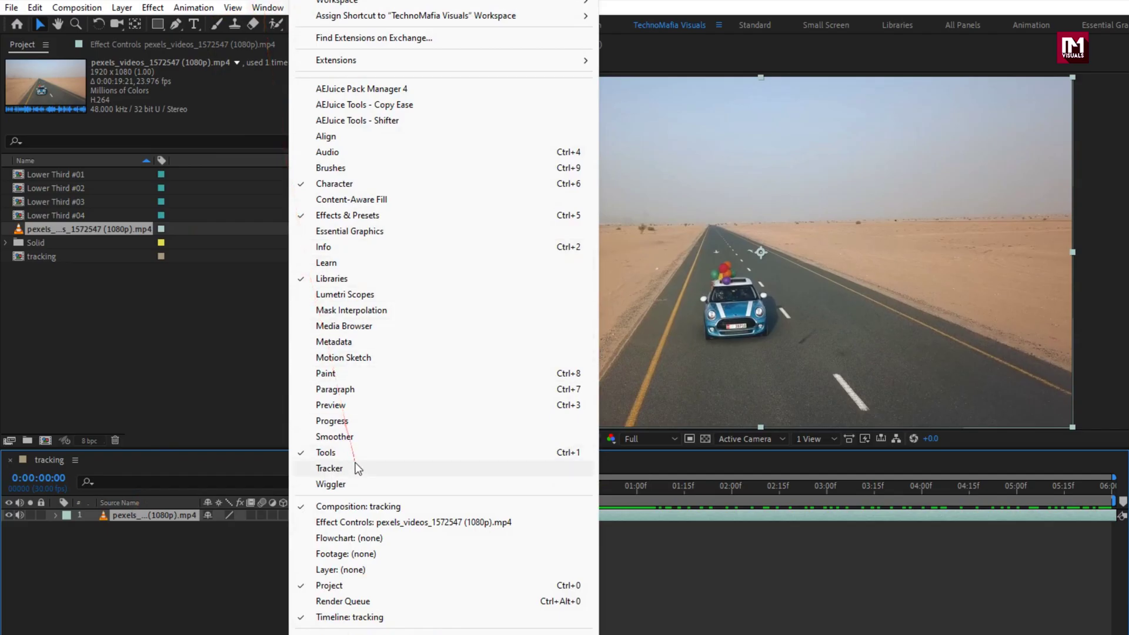
left_click(407, 467)
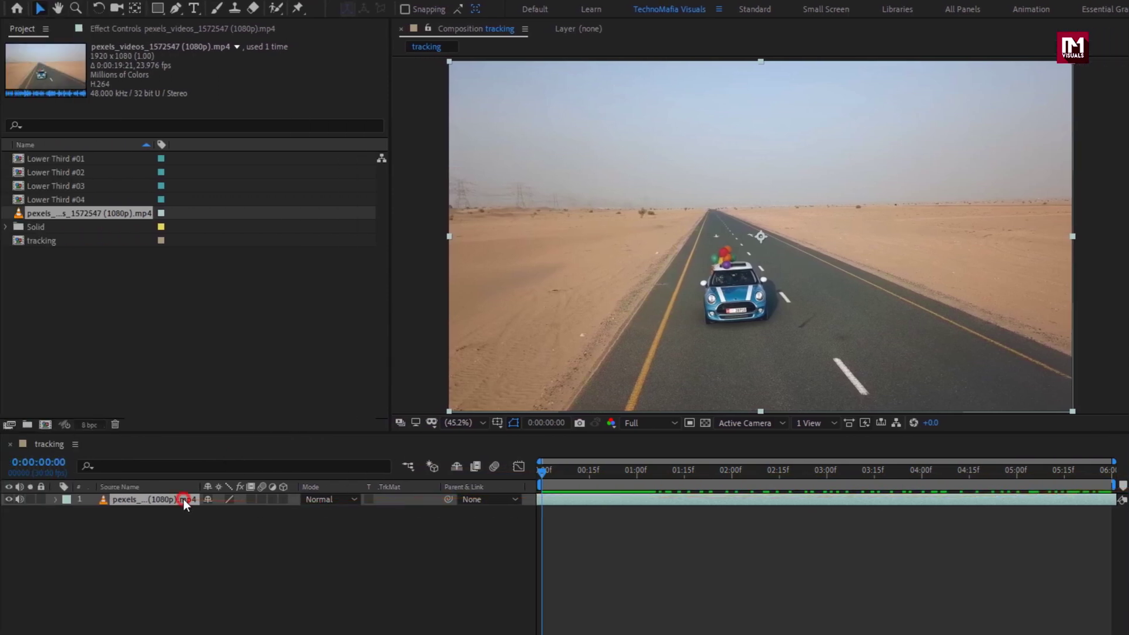
left_click(179, 499)
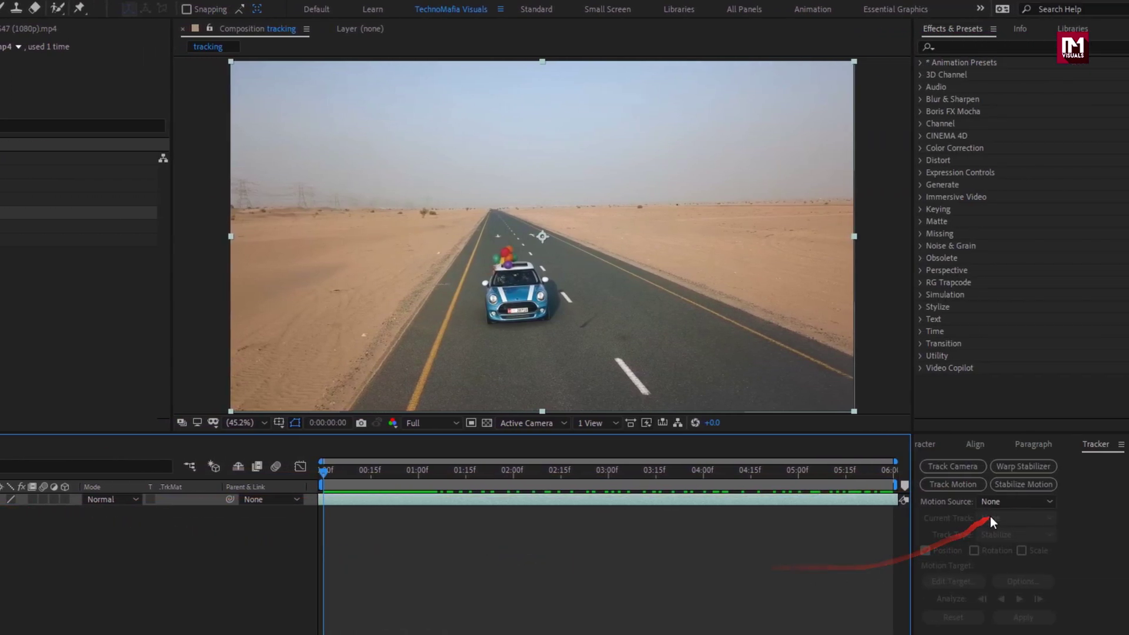
left_click(993, 501)
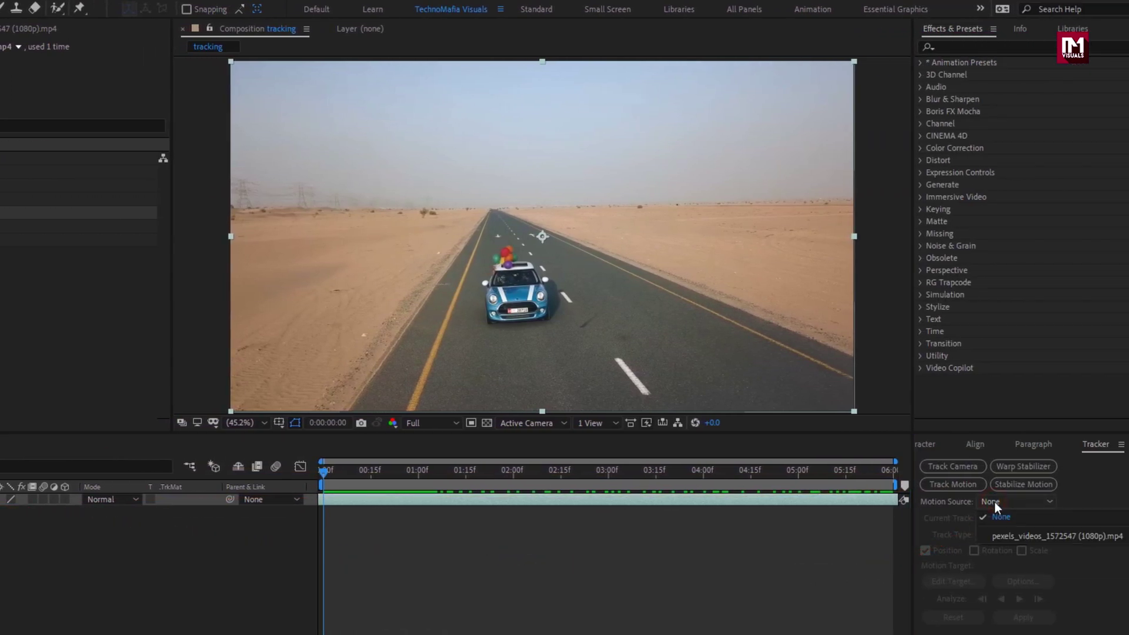
left_click(1028, 537)
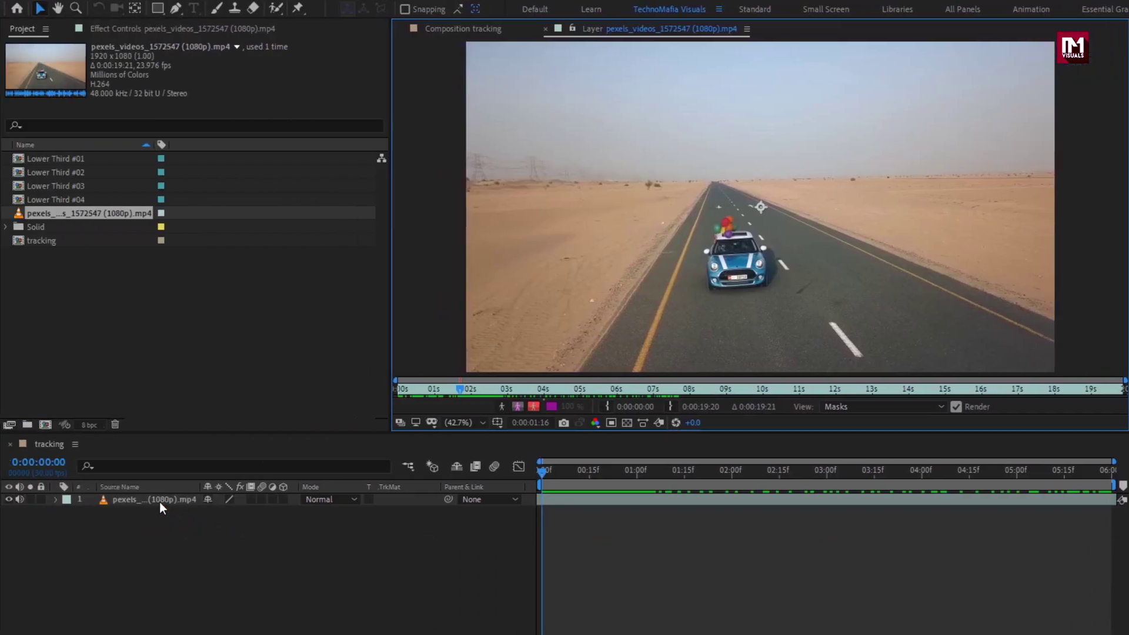
Add a position track point and move Track Point 1 onto the car's hood at 100% zoom
left_click(160, 502)
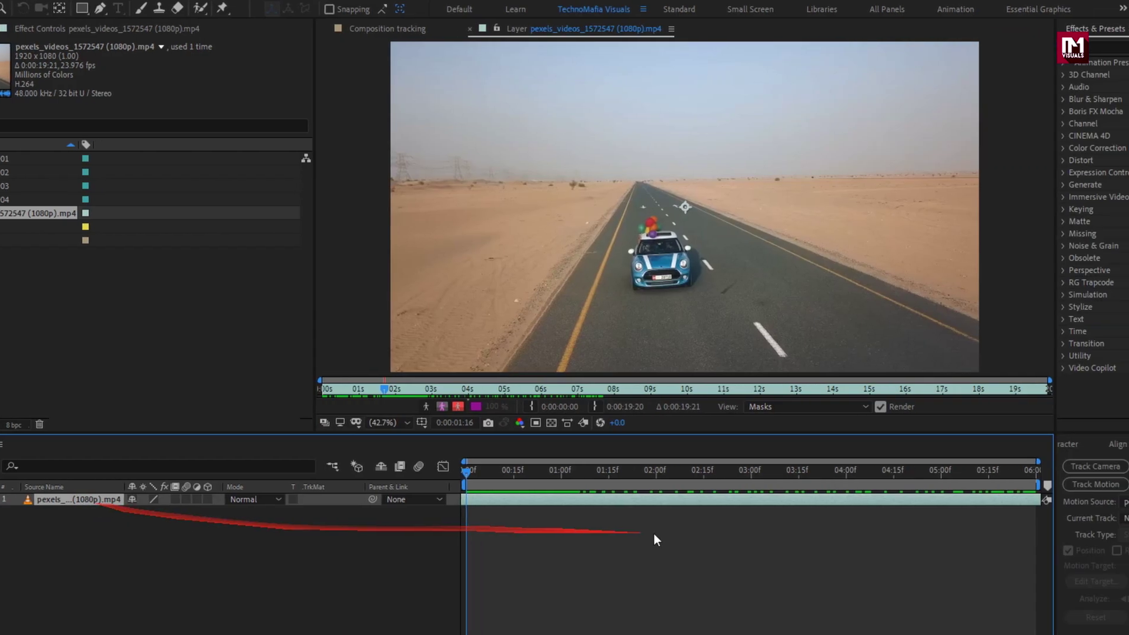
left_click(935, 484)
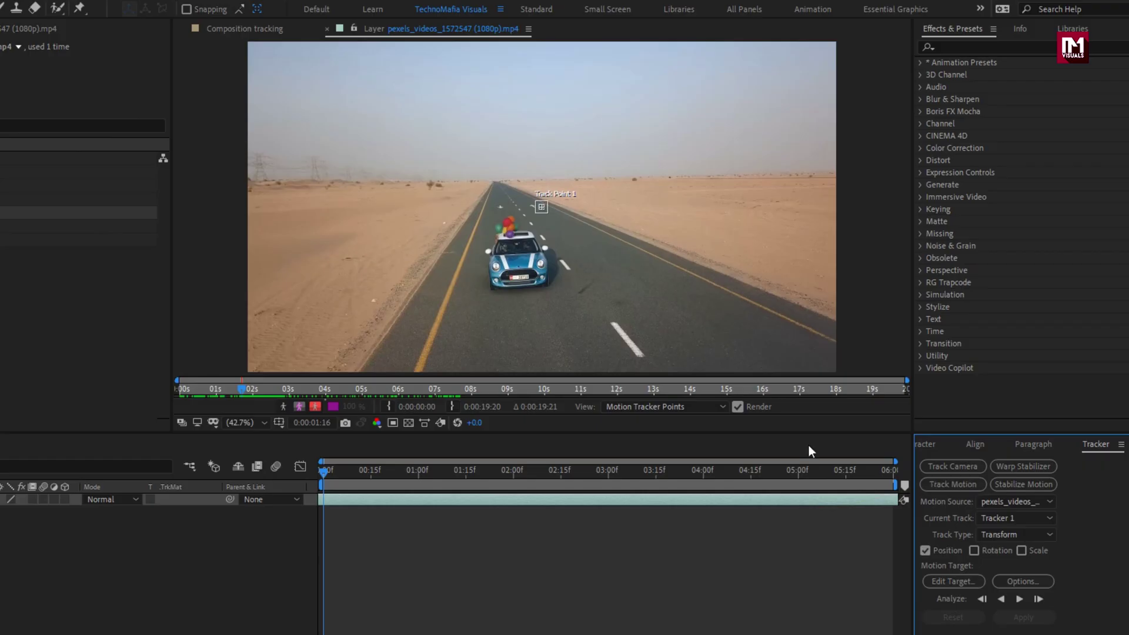
key("period")
key("period")
key("period")
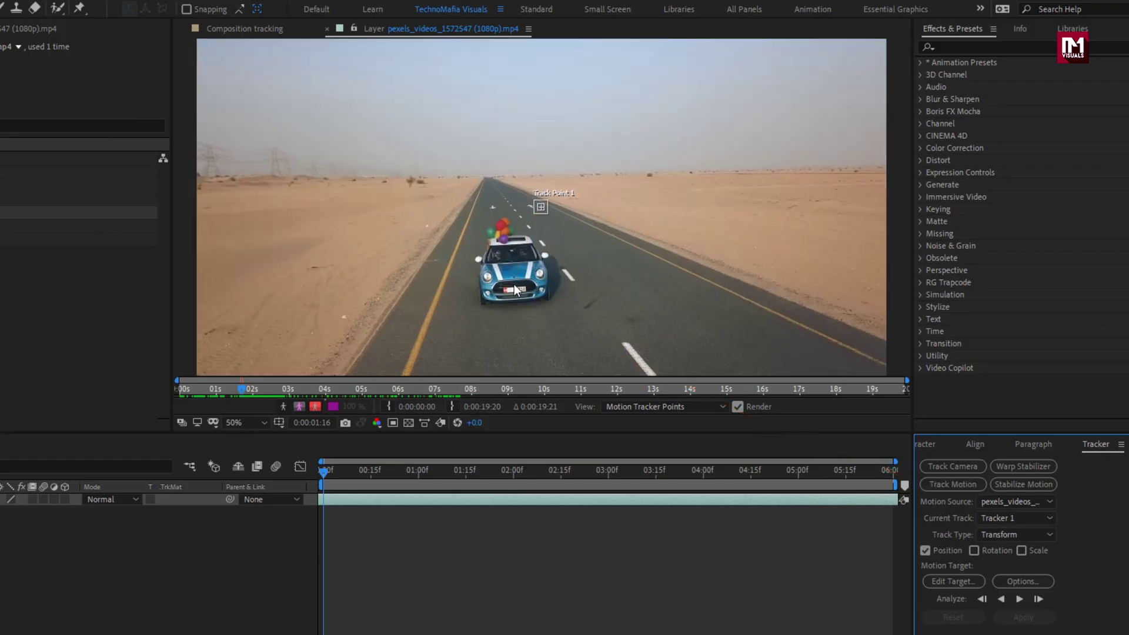
left_click_drag(538, 209, 440, 222)
Adjust Track Point 1's search and feature areas around the car and set the start frame
mouse_move(487, 252)
left_mouse_down()
mouse_move(445, 257)
mouse_move(485, 250)
left_mouse_up()
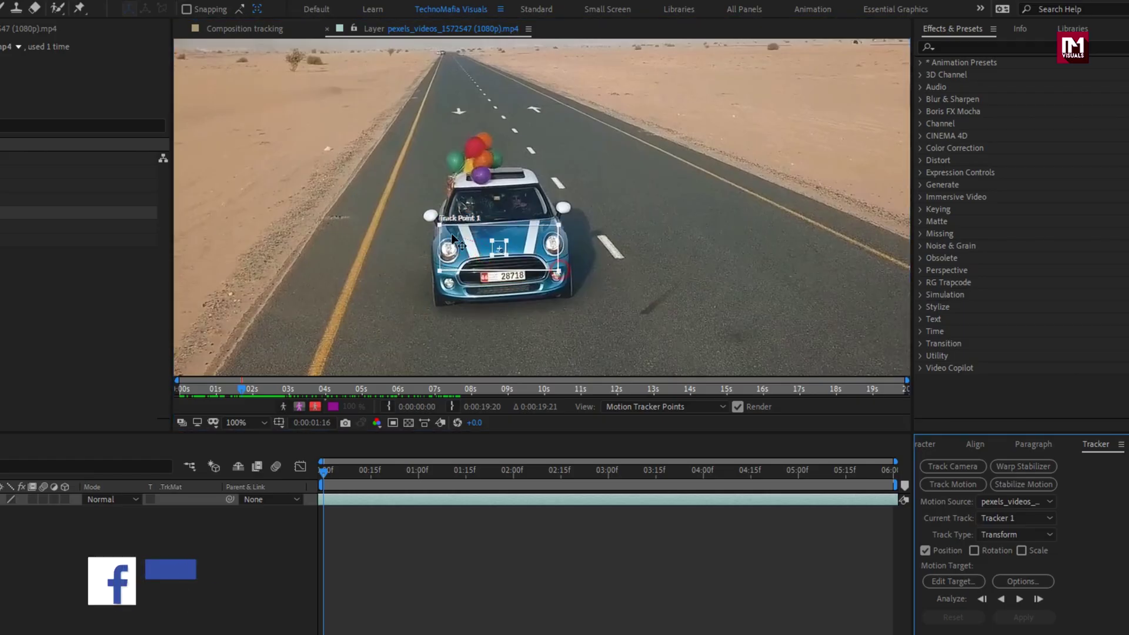
left_click_drag(439, 225, 441, 229)
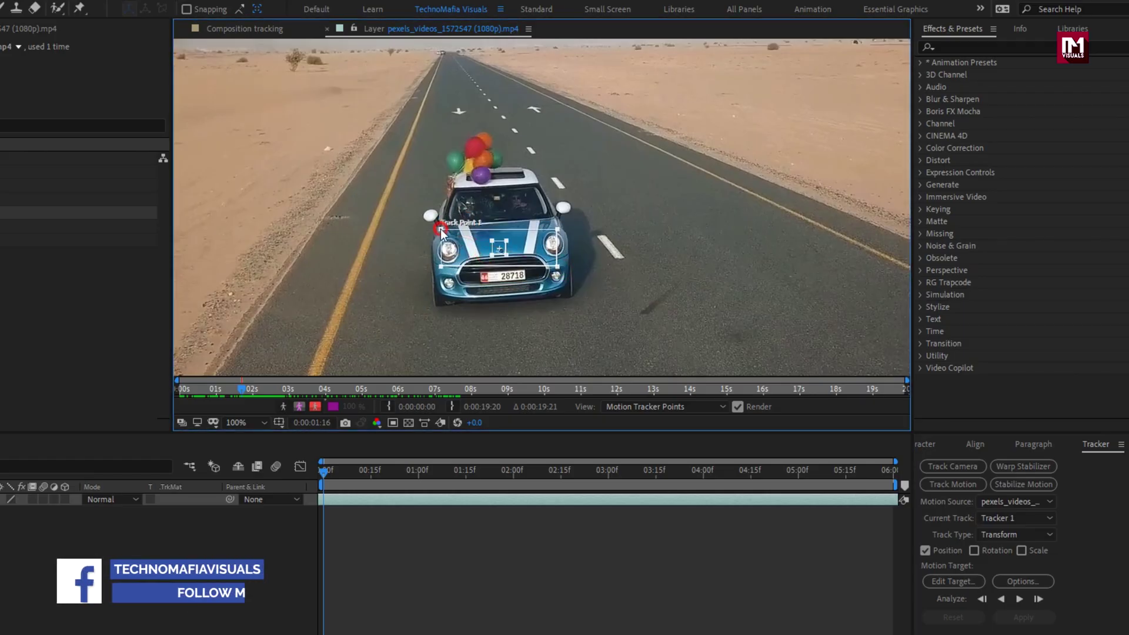
left_click(504, 255)
mouse_move(507, 258)
left_mouse_down()
mouse_move(533, 263)
mouse_move(517, 262)
left_mouse_up()
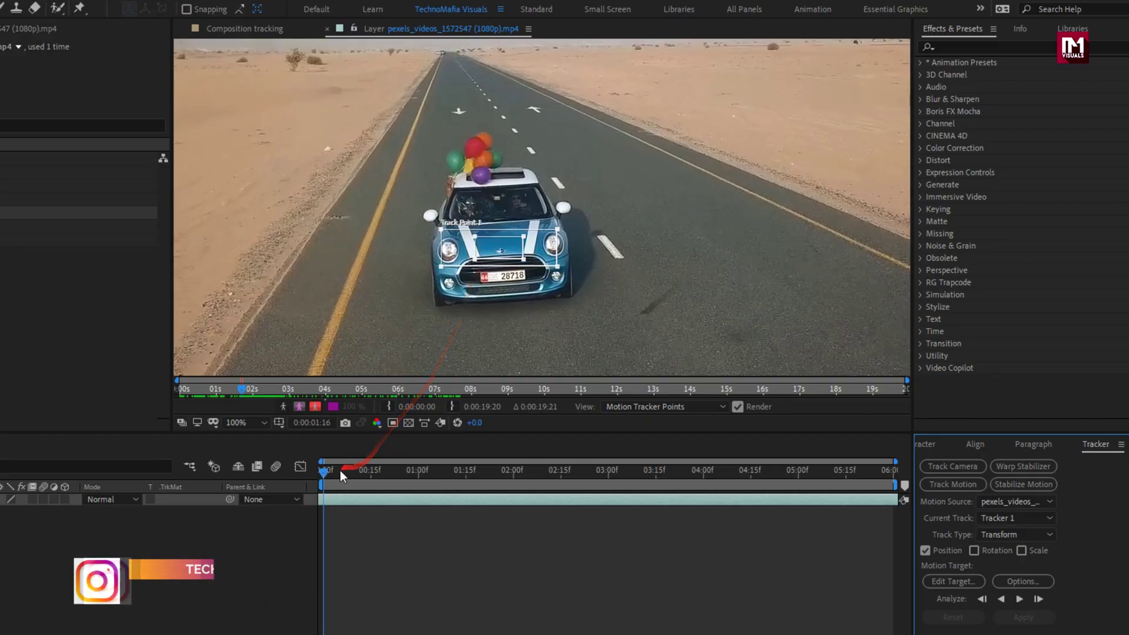
mouse_move(322, 472)
left_mouse_down()
mouse_move(333, 471)
mouse_move(322, 473)
left_mouse_up()
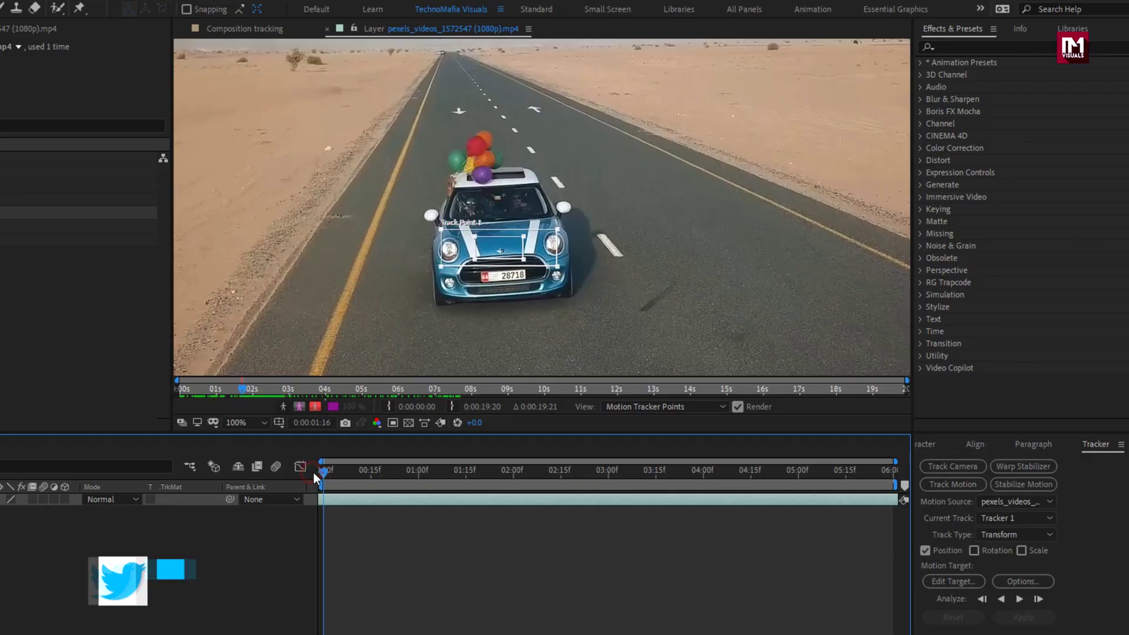
Analyze Track Point 1 forward until the car is tracked, then scrub to check the path
left_click(1021, 602)
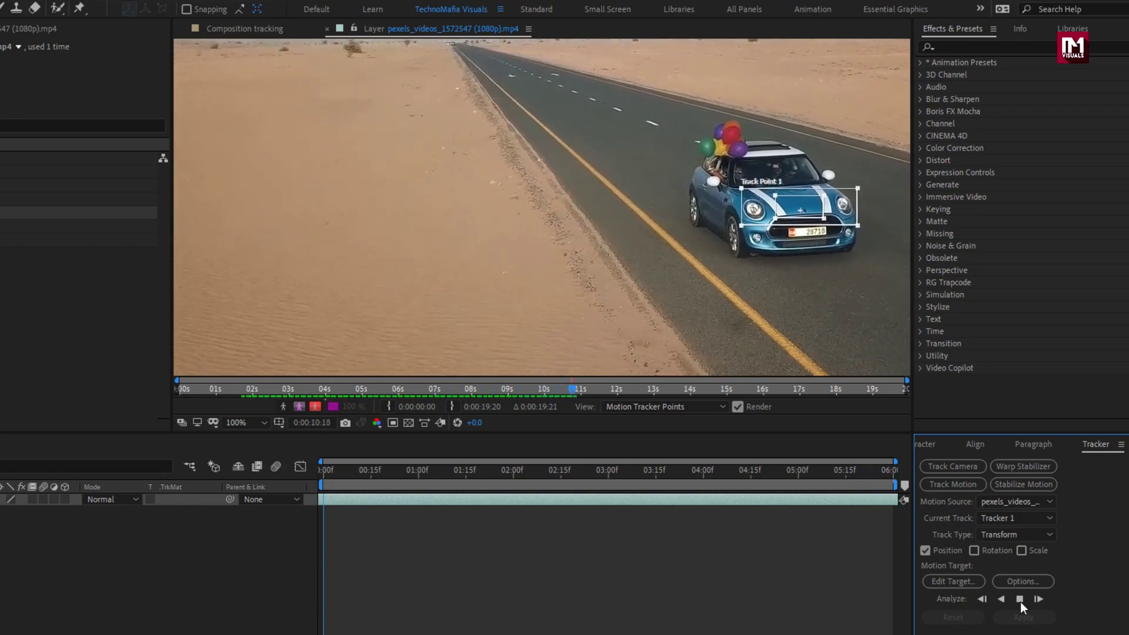
left_click(1020, 599)
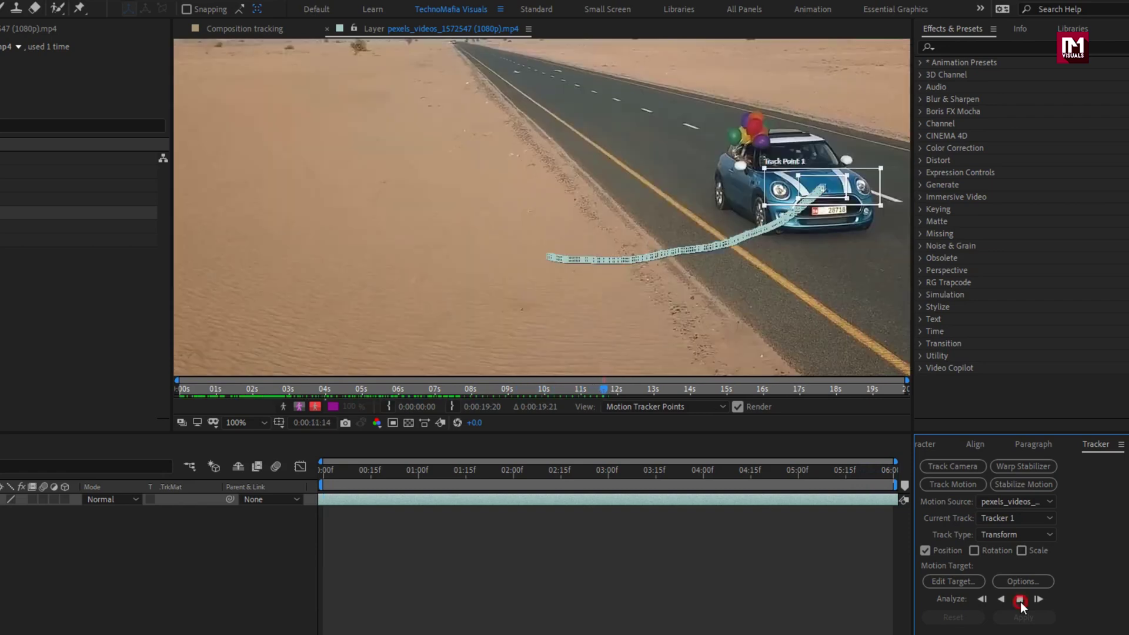
mouse_move(323, 472)
left_mouse_down()
mouse_move(894, 472)
mouse_move(315, 471)
left_mouse_up()
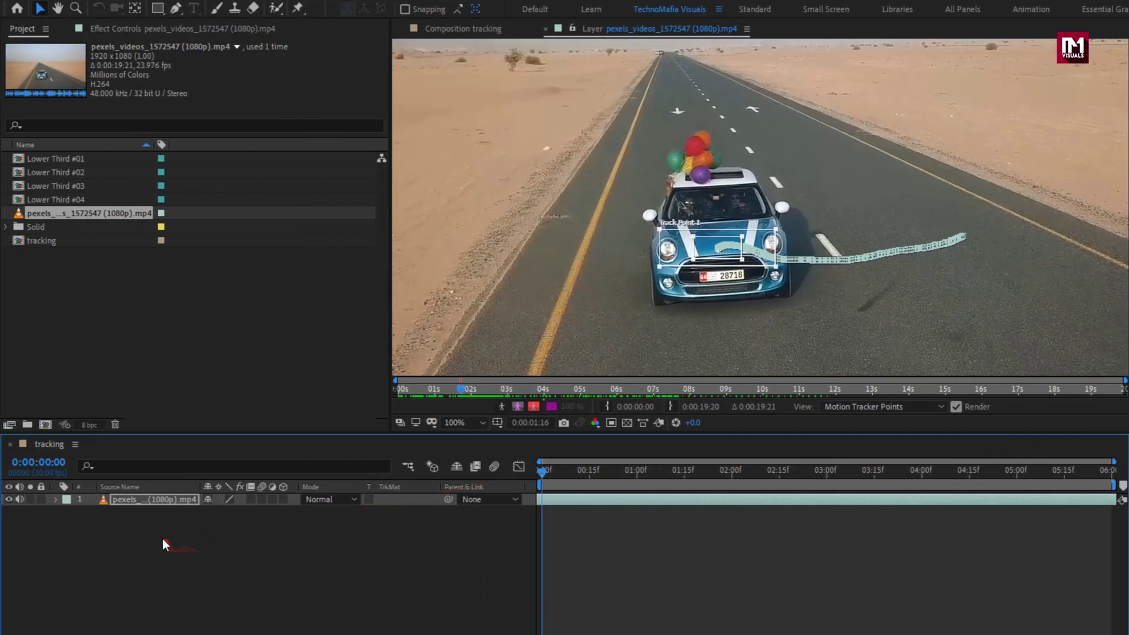
Add a new Null Object layer to the tracking composition
right_click(162, 535)
mouse_move(263, 542)
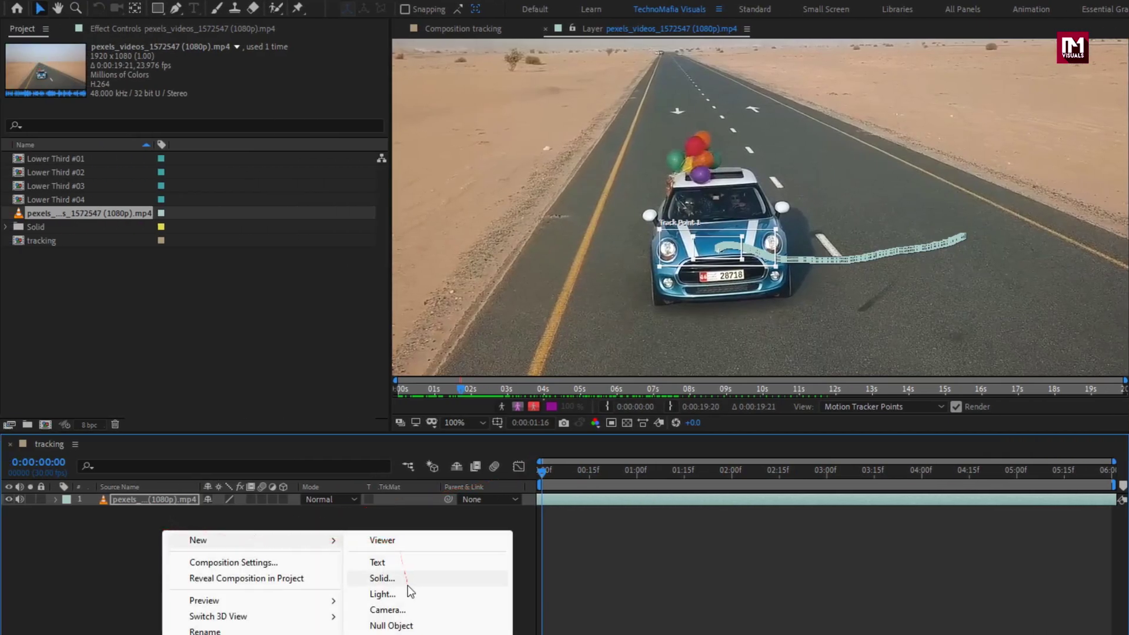
left_click(413, 625)
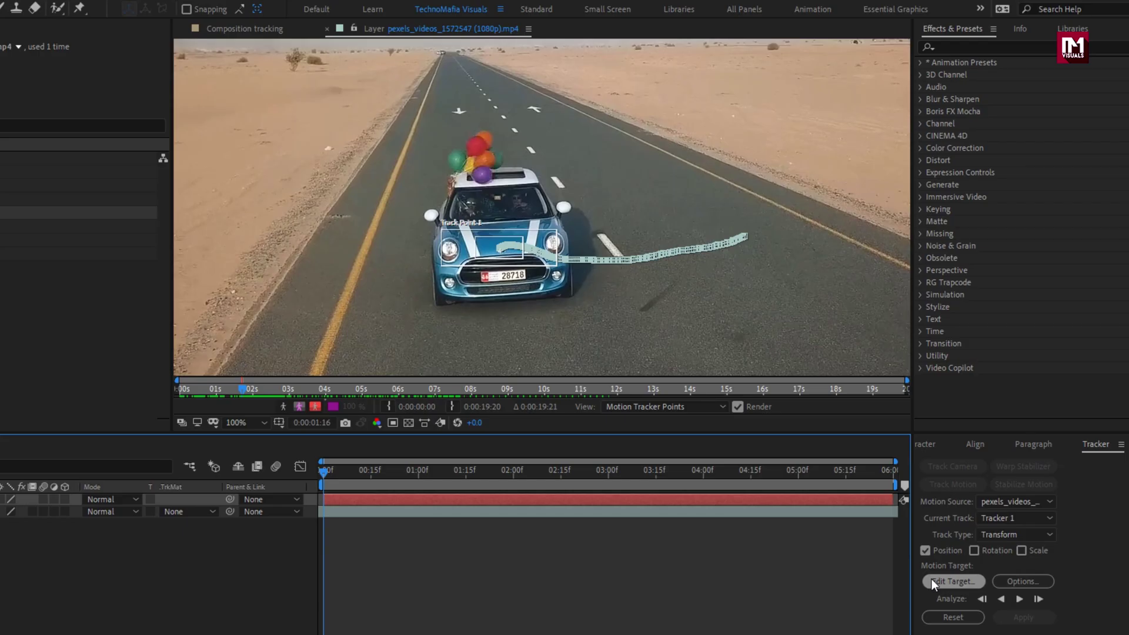
Set Null 2 as the tracker's motion target and apply the track in X and Y
left_click(951, 580)
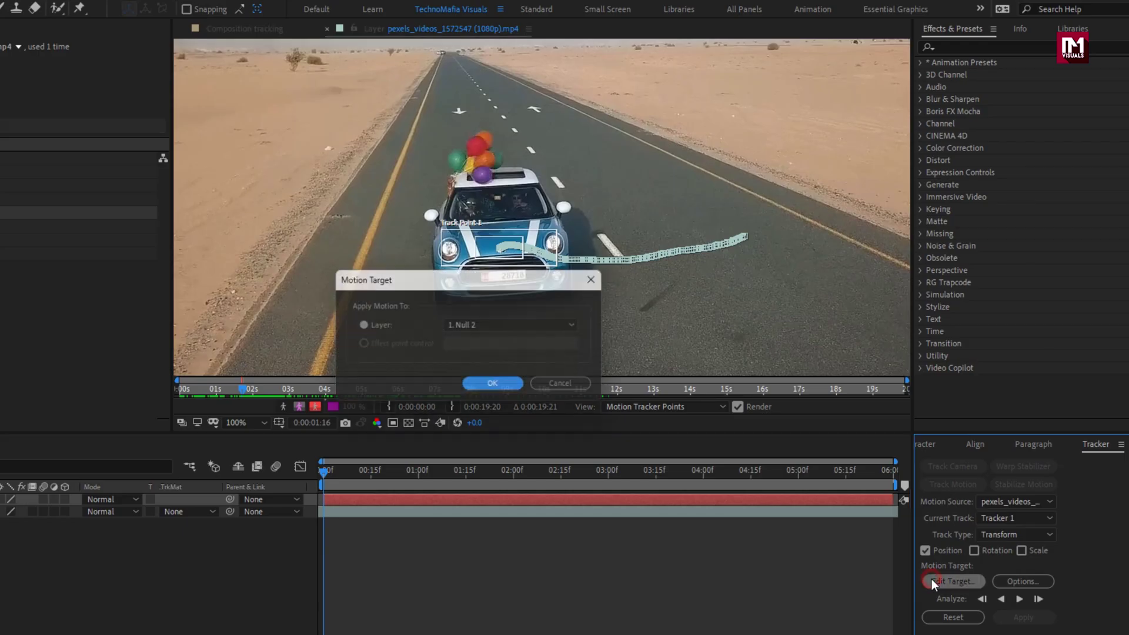
left_click(497, 330)
left_click(499, 342)
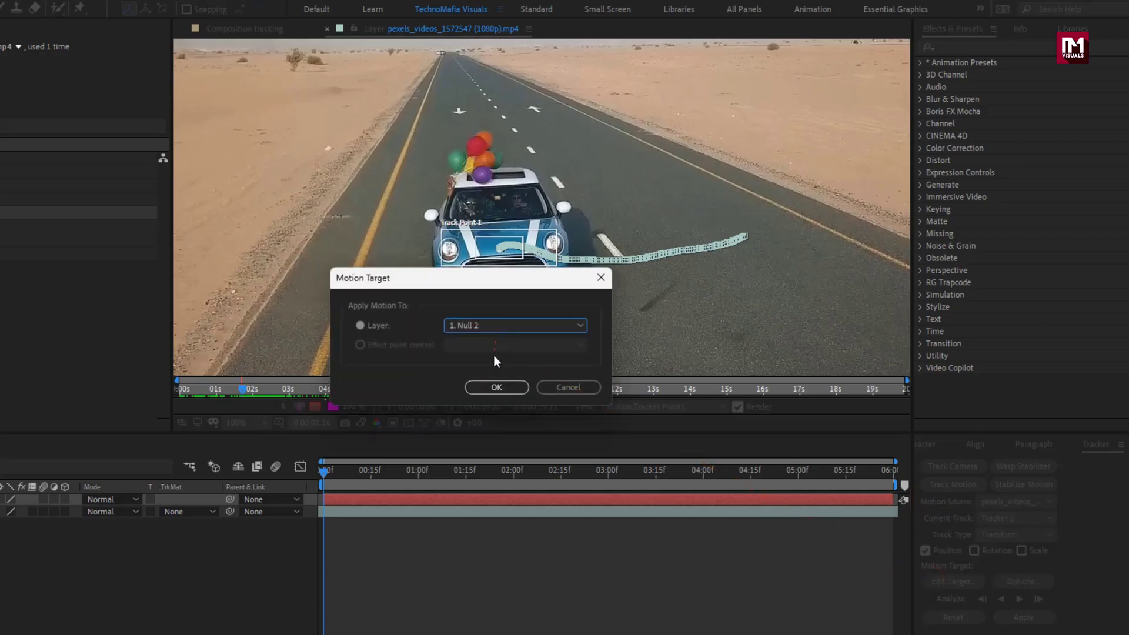
left_click(492, 388)
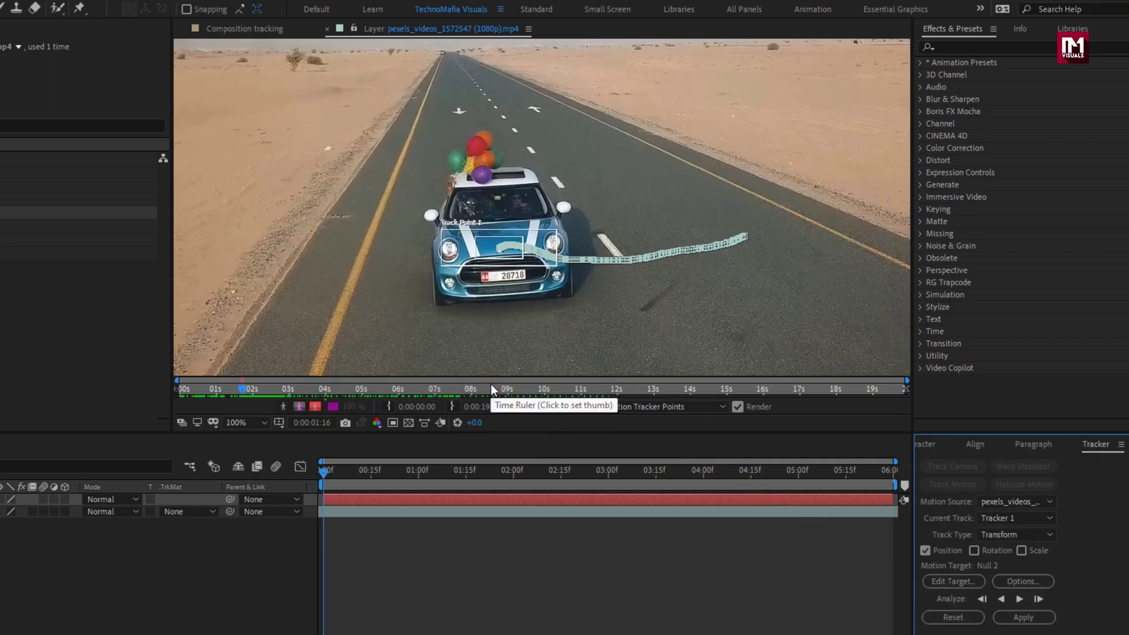
left_click(1022, 617)
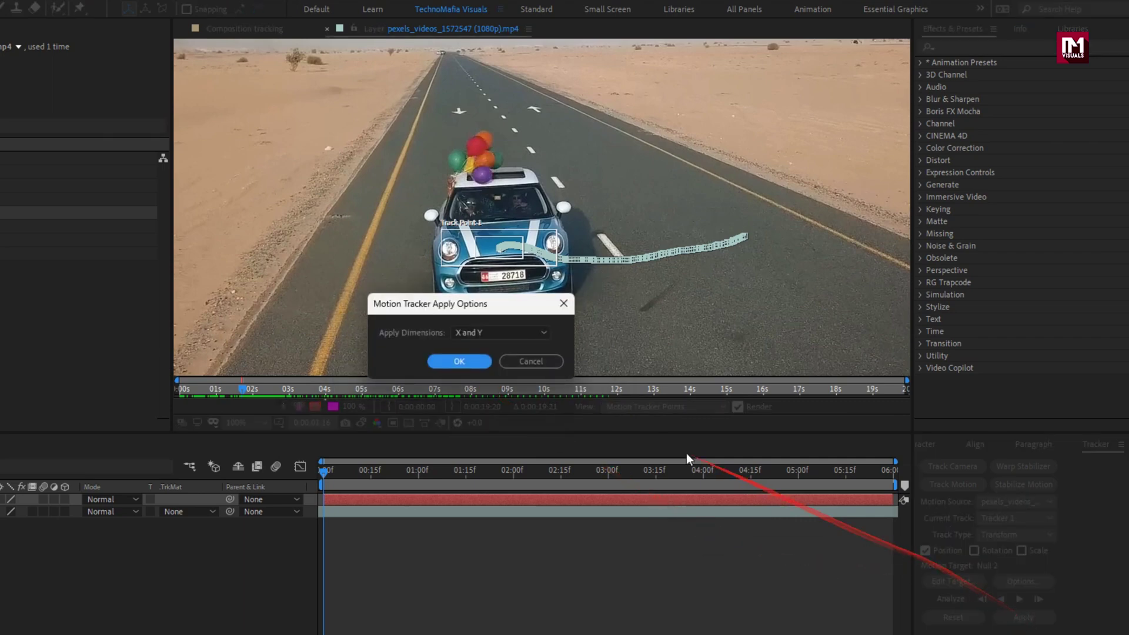
left_click(450, 365)
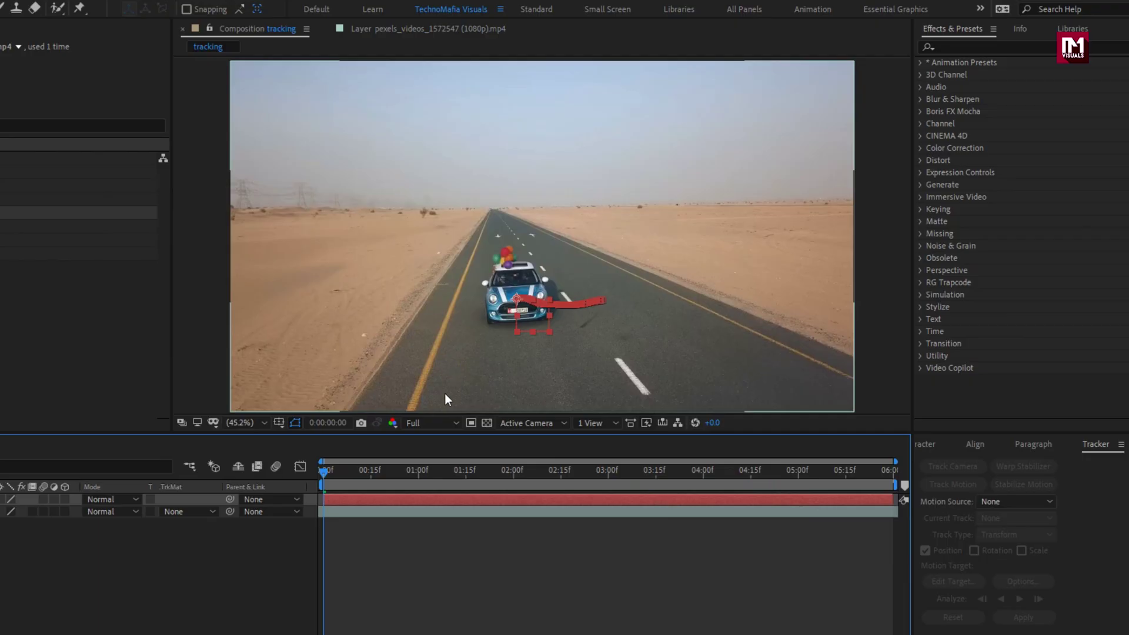
Drag Lower Third #01 into the tracking timeline and position the callout over the car
left_click_drag(352, 476, 725, 475)
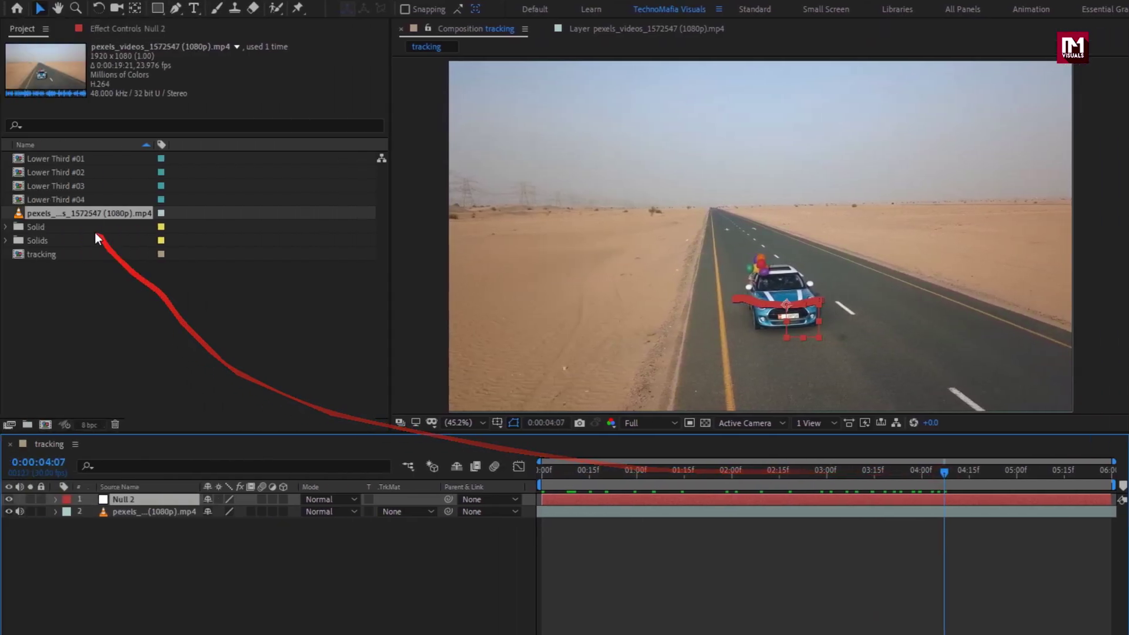
left_click(58, 160)
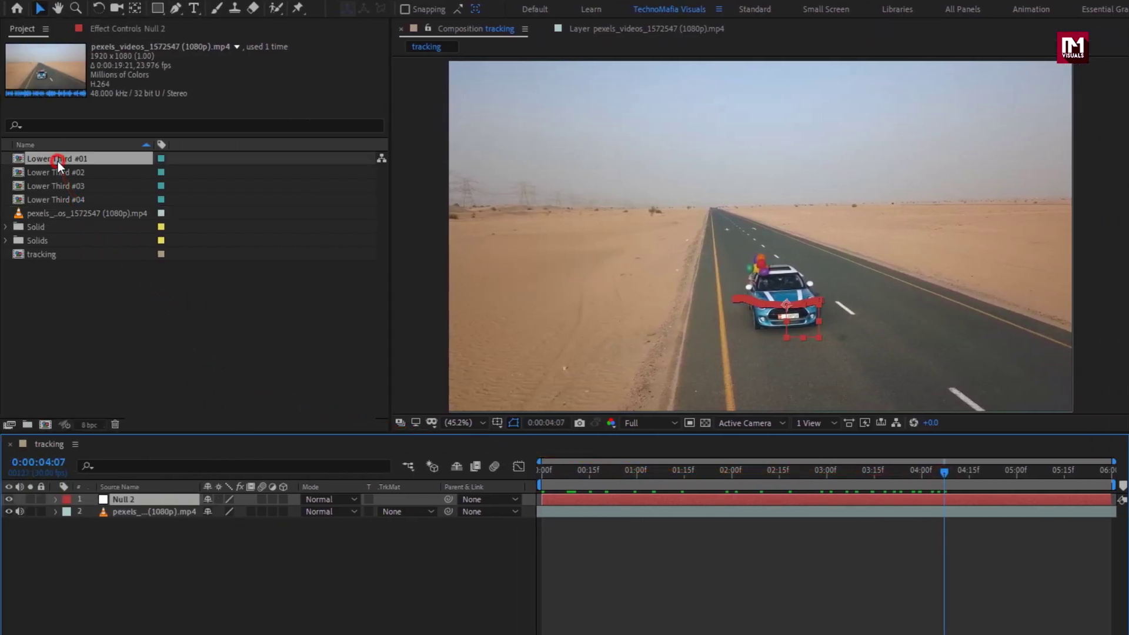
left_click_drag(61, 164, 197, 499)
left_click_drag(690, 249, 822, 210)
left_click_drag(680, 474, 773, 470)
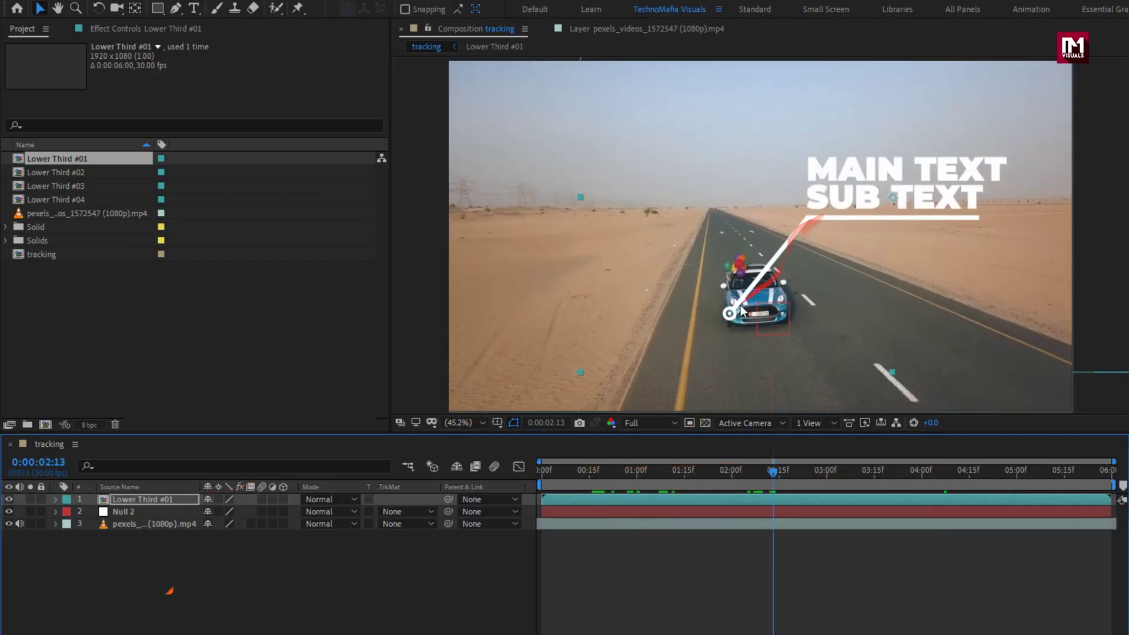
Scale the Lower Third #01 layer to 62% and move its pointer onto the car
left_click(165, 497)
key("s")
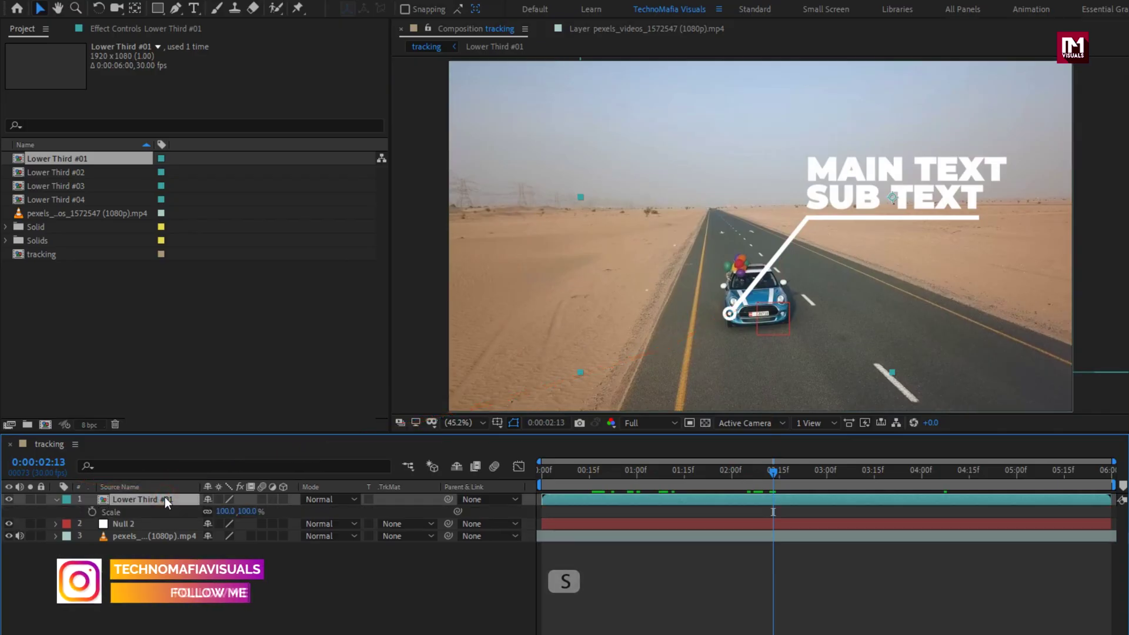
left_click_drag(226, 511, 212, 509)
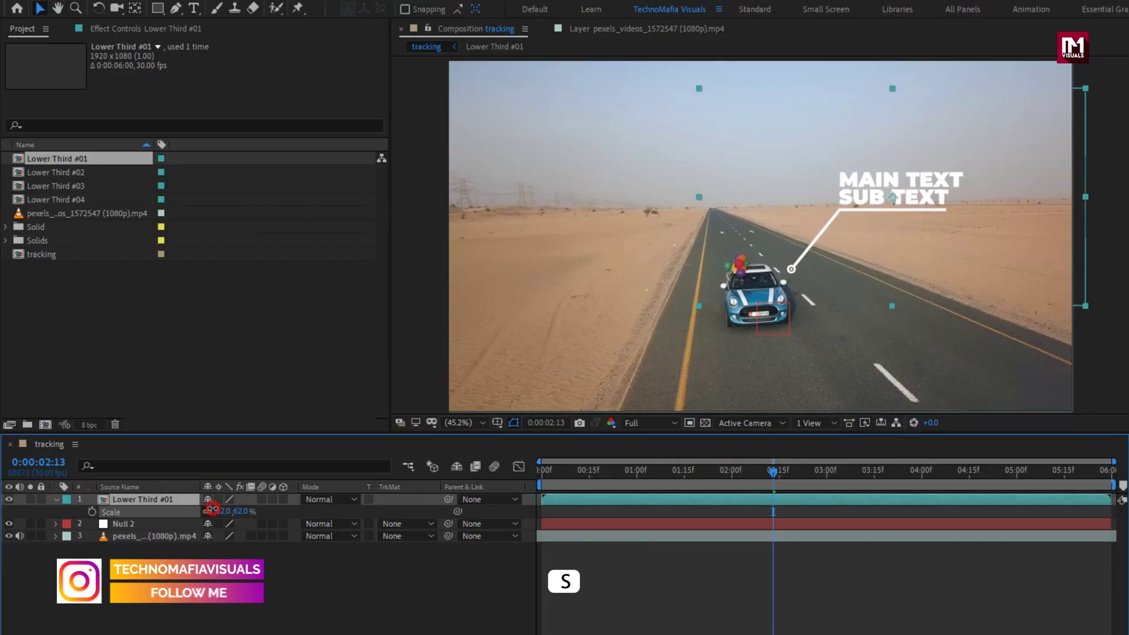
left_click_drag(852, 195, 815, 223)
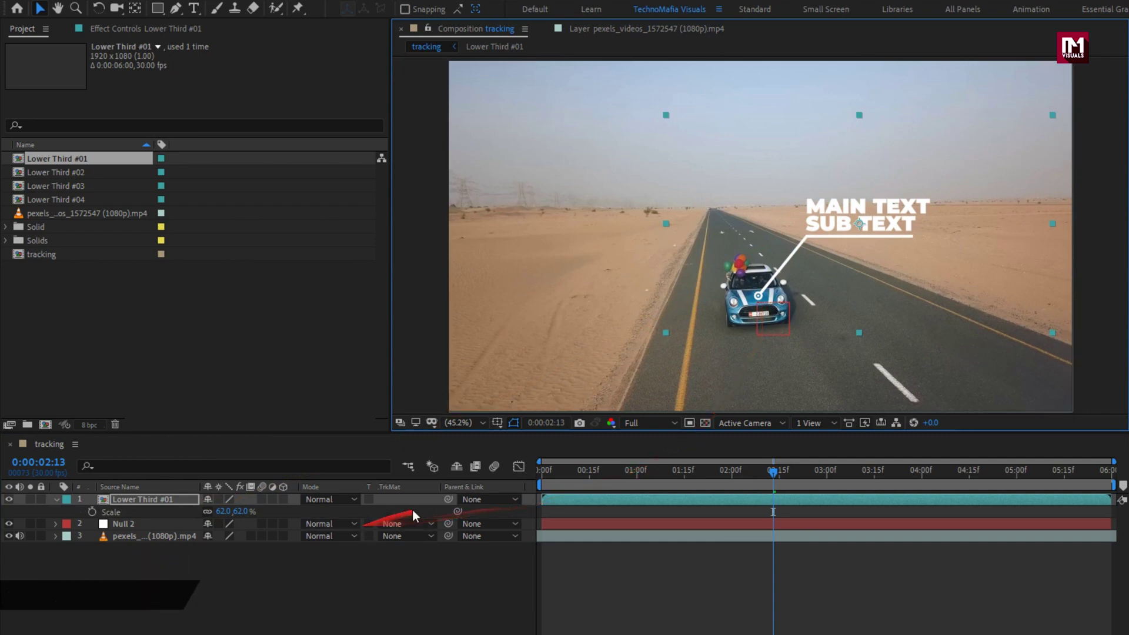
Parent the callout to Null 2 and play it back from the first frame
left_click(483, 499)
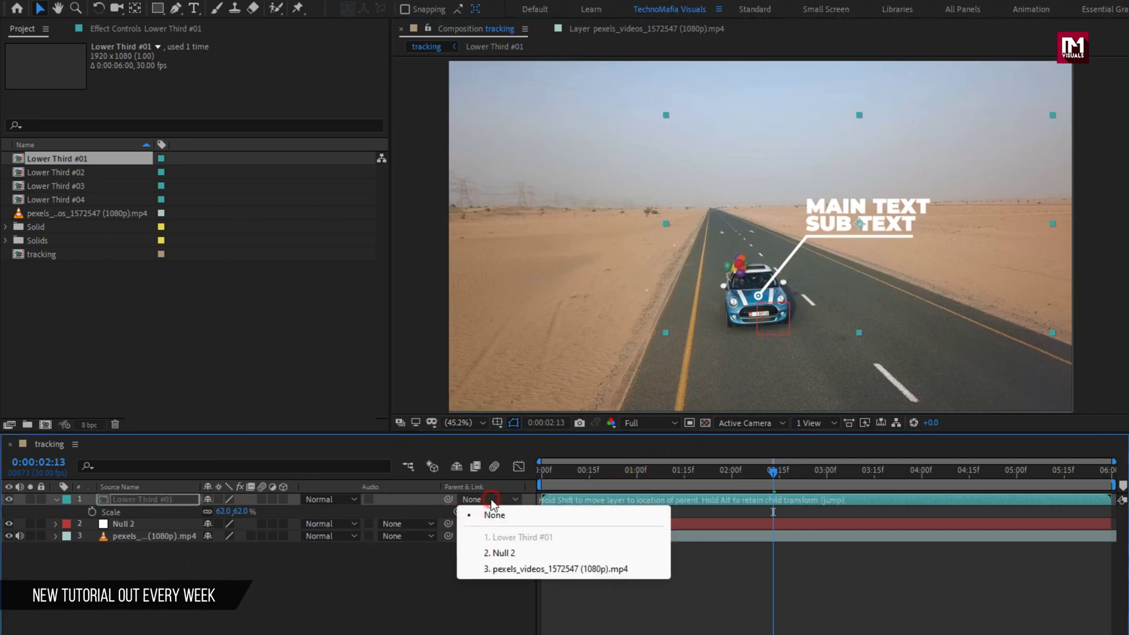
left_click(554, 552)
left_click(538, 471)
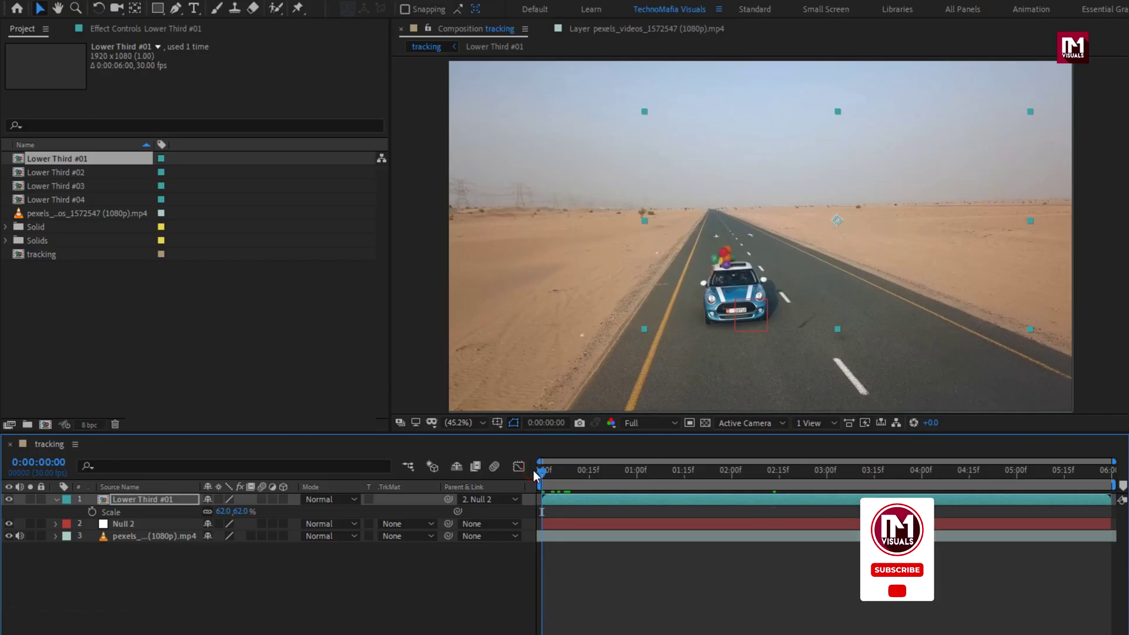
key("space")
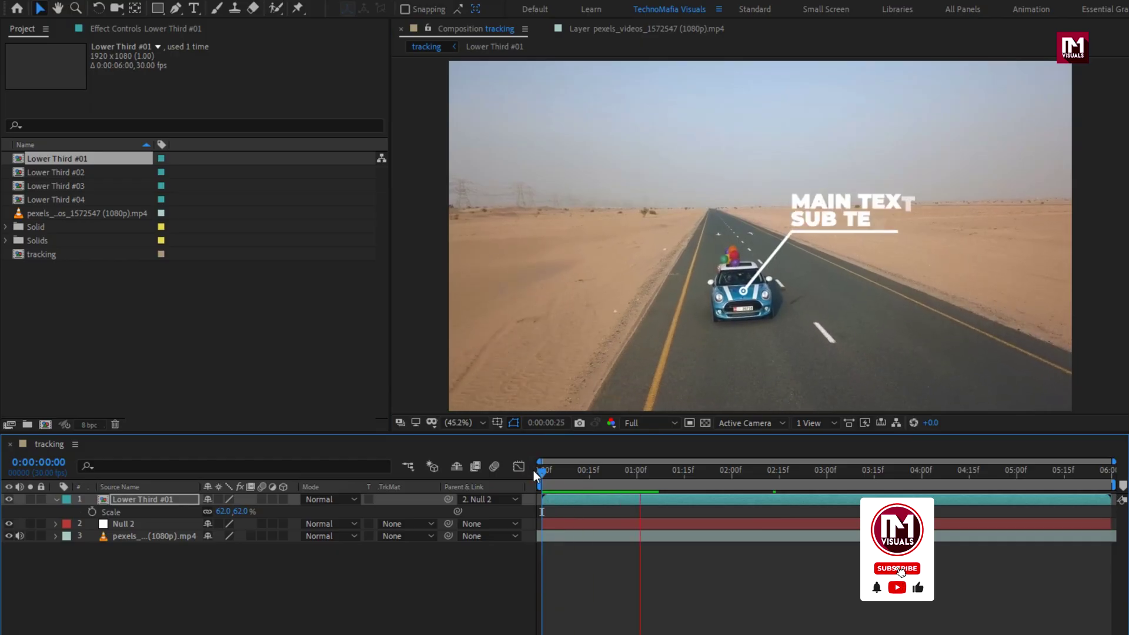